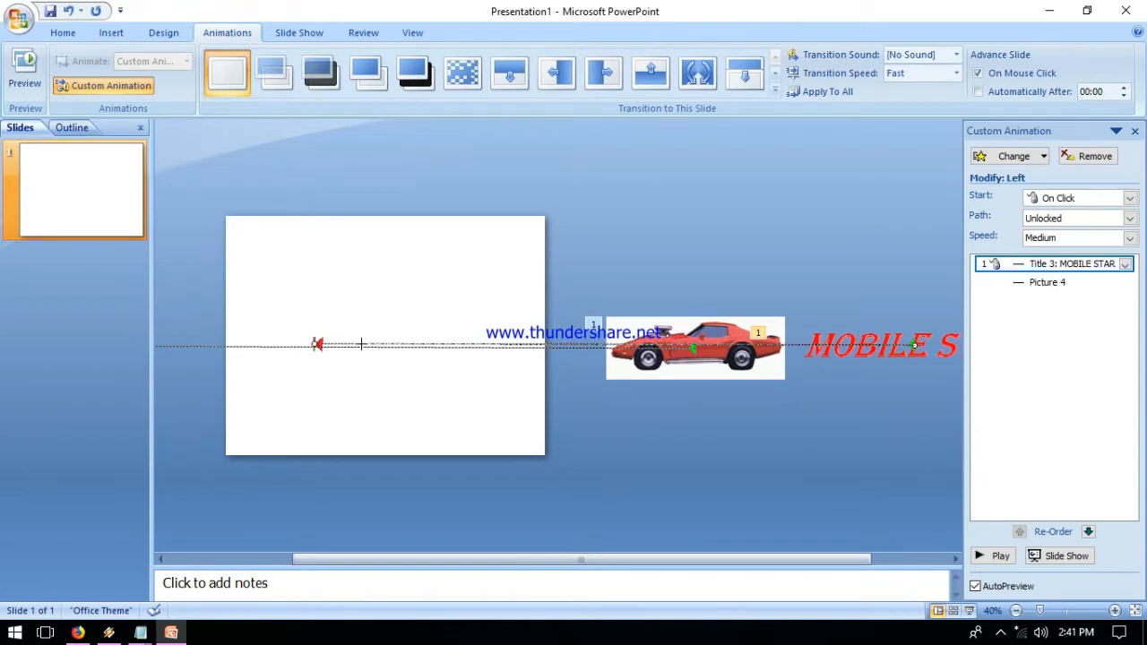
- Play the slide's animations to check where the MOBILE STAR title's motion path ends
{"action": "left_click", "coordinate": [986, 556]}
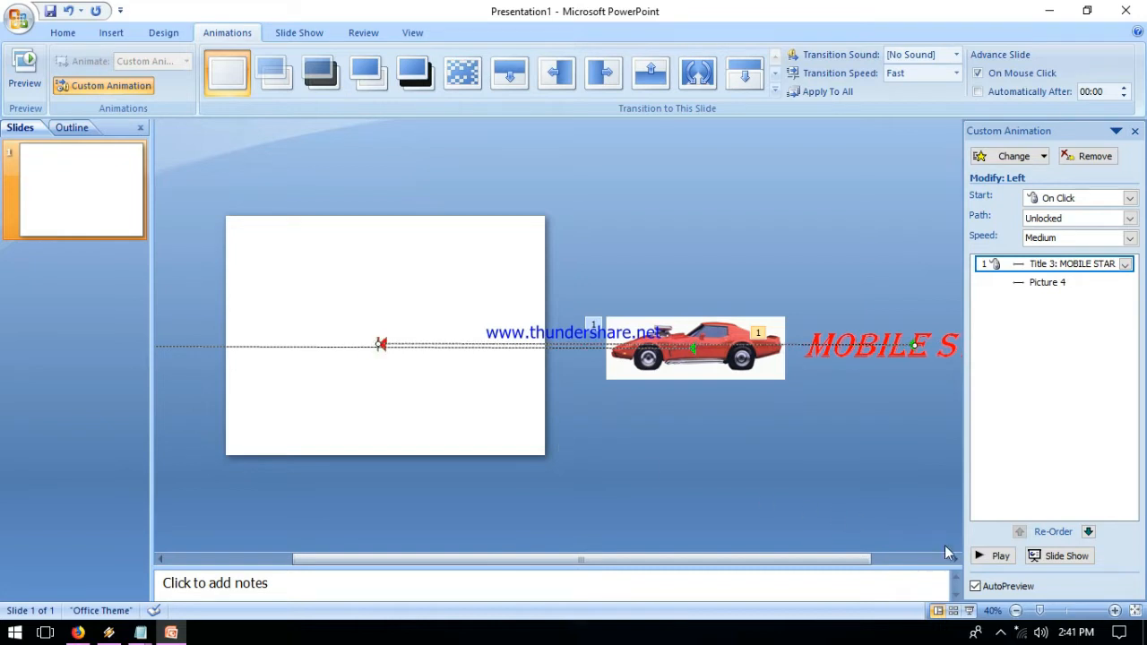
{"action": "left_click", "coordinate": [995, 556]}
- Select the MOBILE STAR title parked beside the slide, past the car picture
{"action": "left_click", "coordinate": [955, 560]}
{"action": "left_click", "coordinate": [956, 559]}
{"action": "left_click", "coordinate": [955, 559]}
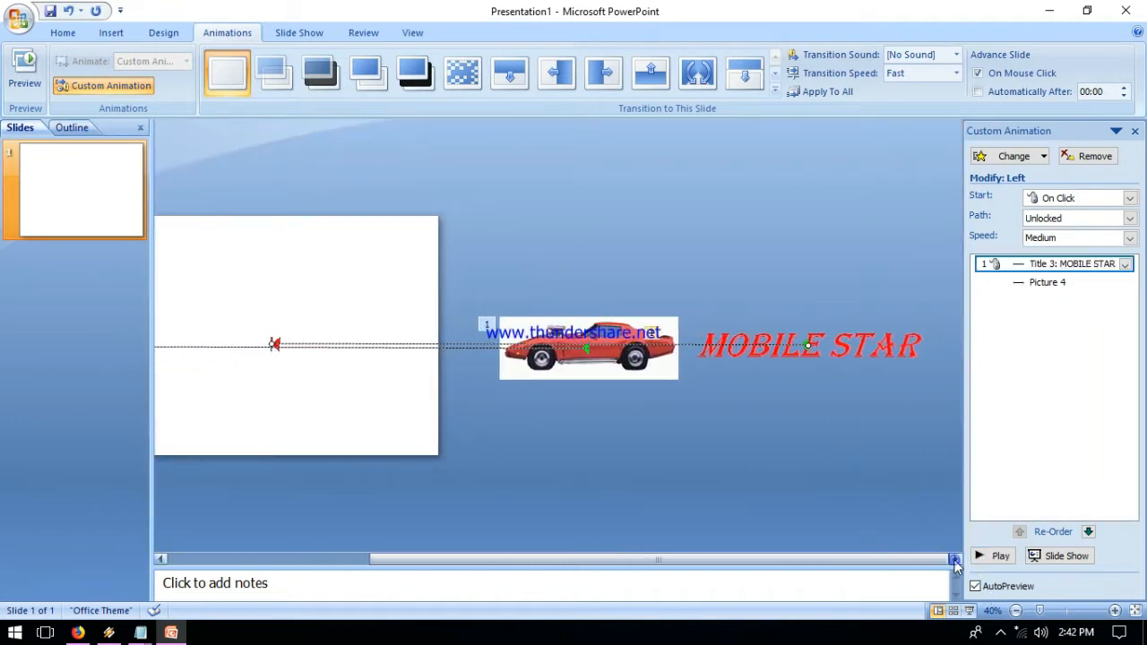
{"action": "left_click", "coordinate": [809, 344]}
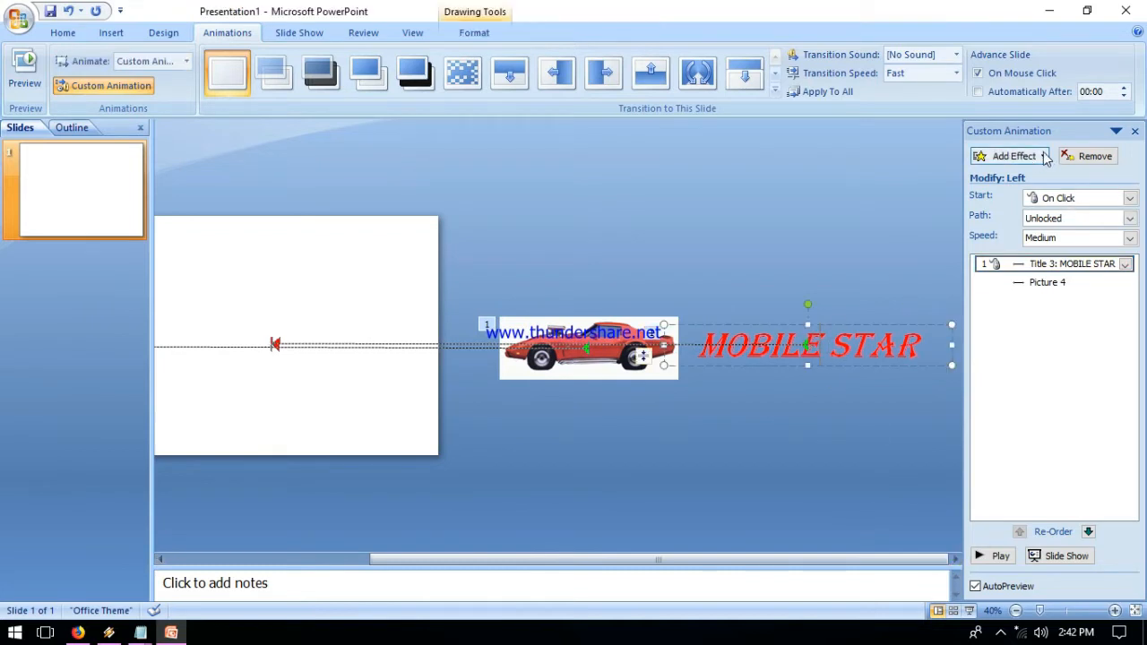
{"action": "left_click", "coordinate": [1013, 156]}
{"action": "mouse_move", "coordinate": [986, 214]}
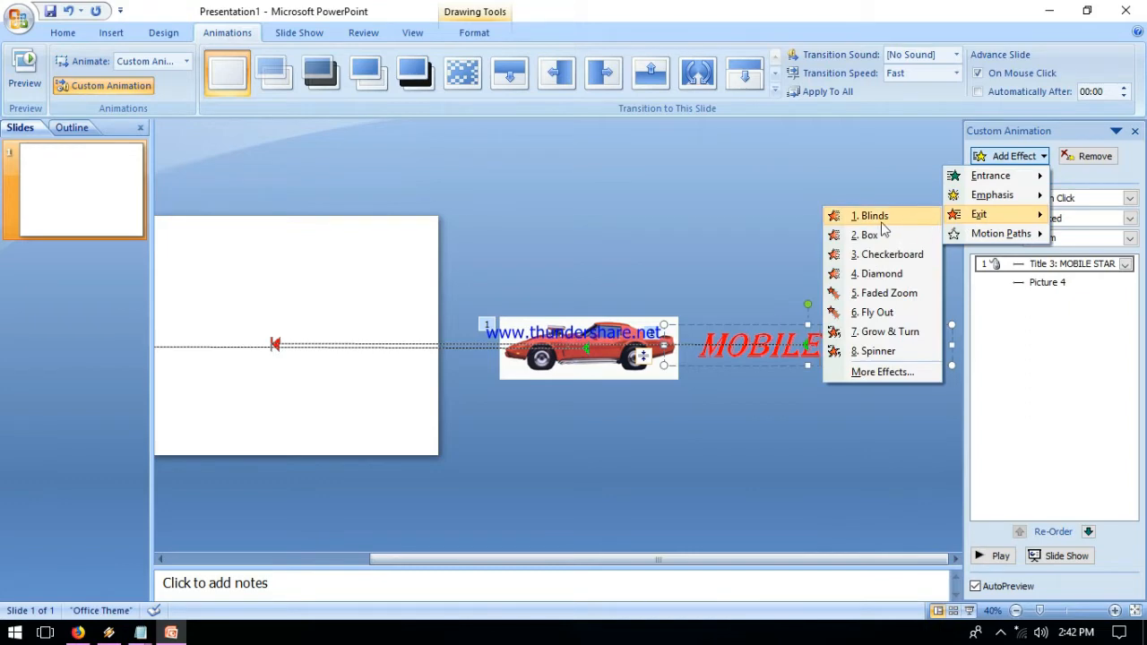
{"action": "left_click", "coordinate": [880, 372]}
{"action": "left_click", "coordinate": [676, 125]}
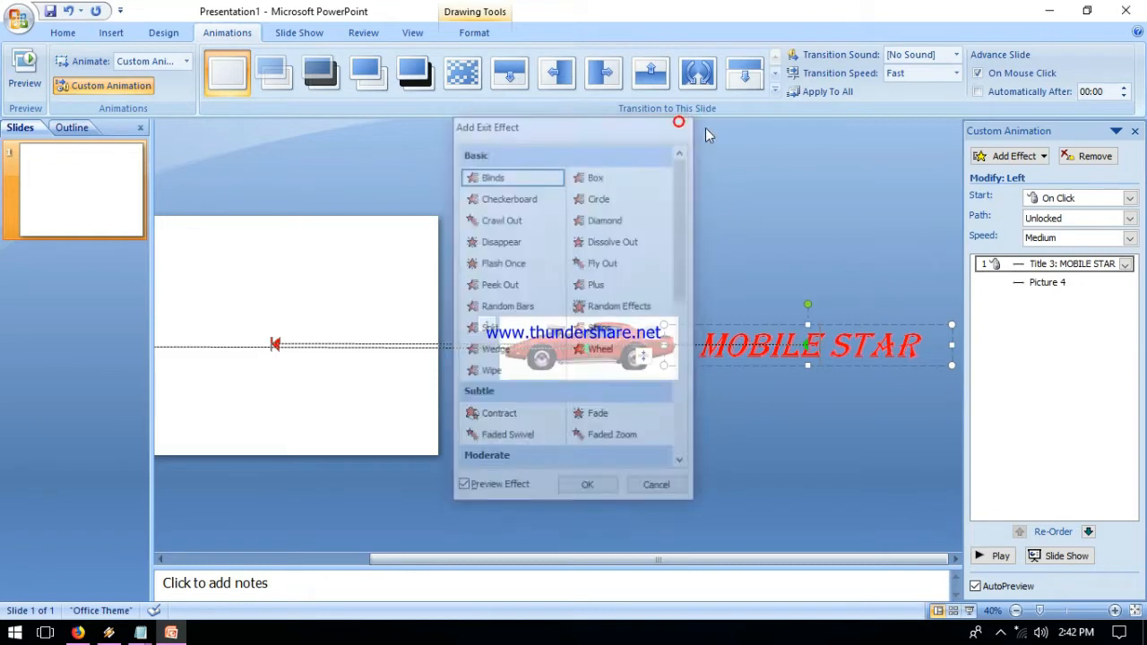
- Add a Blinds exit effect to the MOBILE STAR title, starting After Previous, and preview the animation
{"action": "left_click", "coordinate": [1042, 163]}
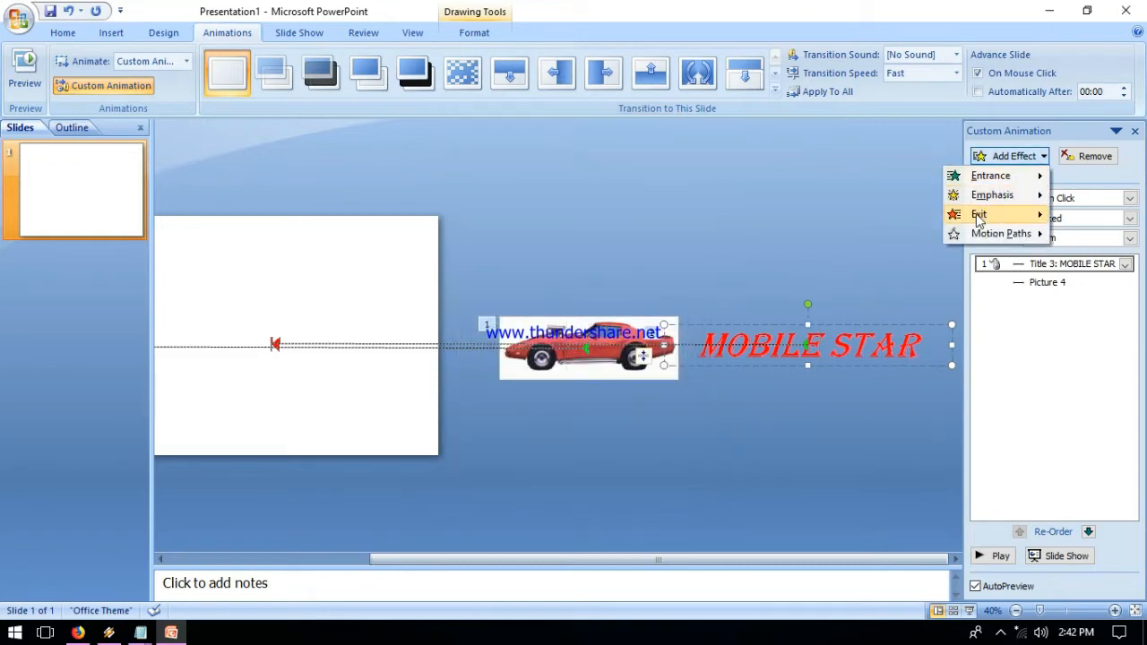
{"action": "mouse_move", "coordinate": [961, 218]}
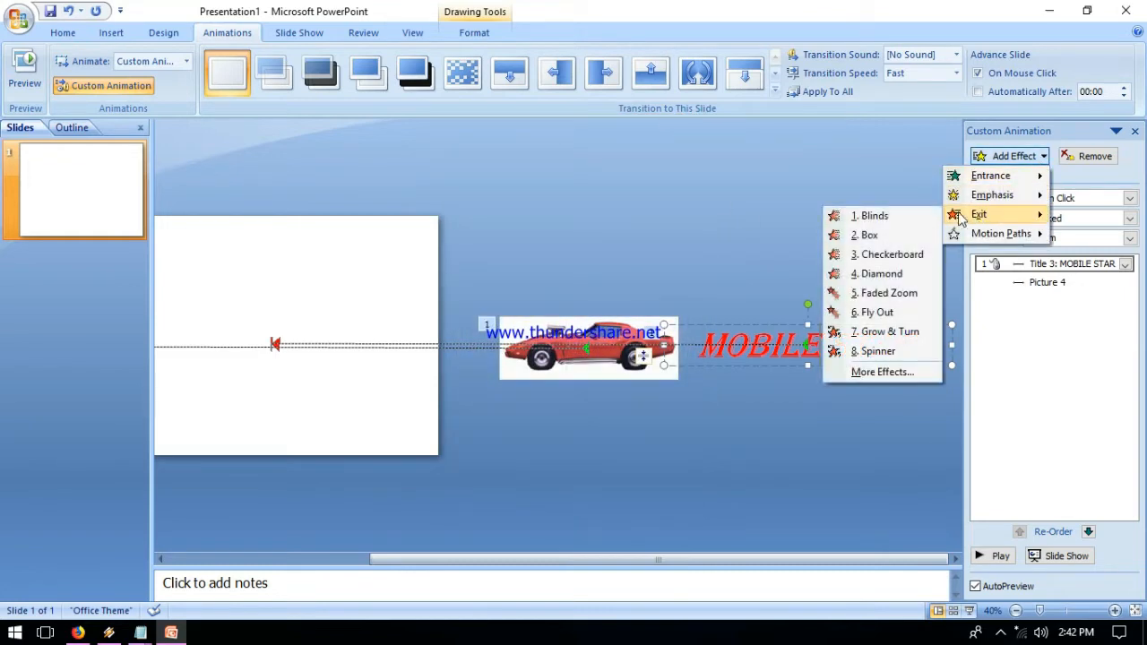
{"action": "left_click", "coordinate": [863, 218]}
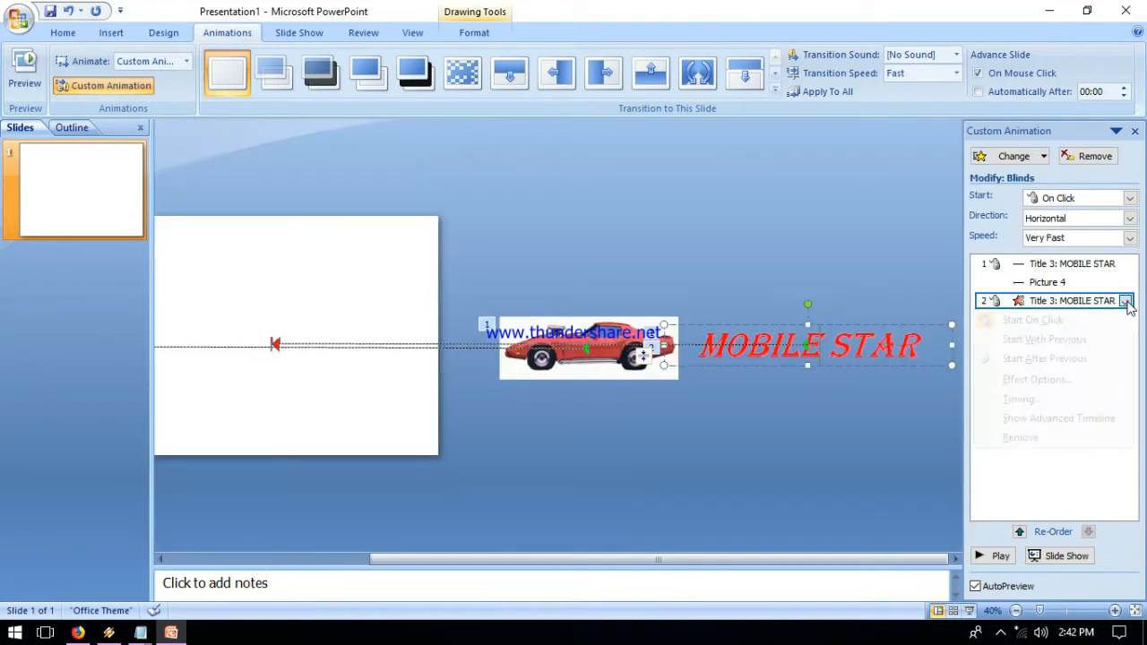
{"action": "left_click", "coordinate": [1127, 301]}
{"action": "left_click", "coordinate": [1038, 358]}
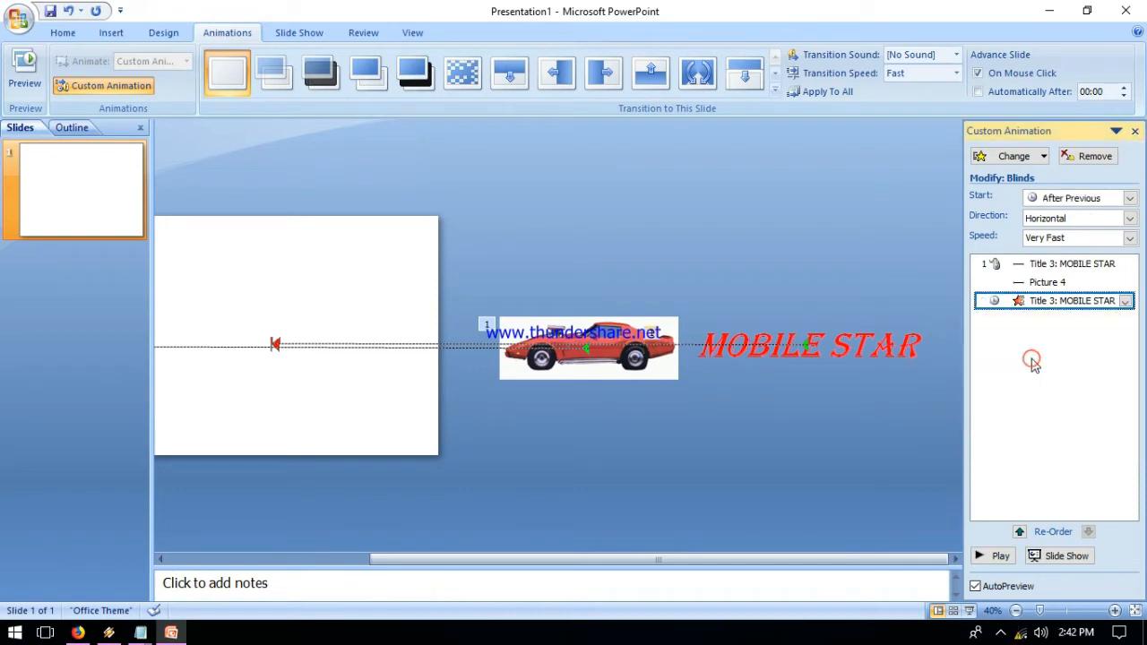
{"action": "left_click", "coordinate": [982, 557]}
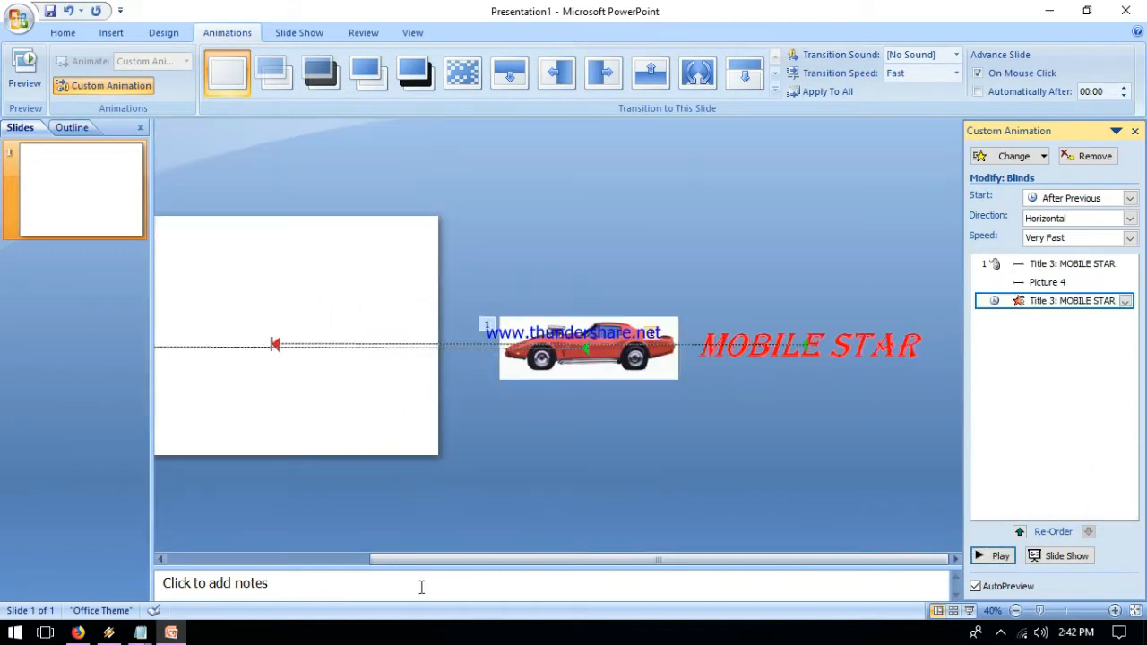
- Draw an Explosion 2 shape across most of the slide
{"action": "left_click_drag", "start_coordinate": [427, 561], "coordinate": [274, 582]}
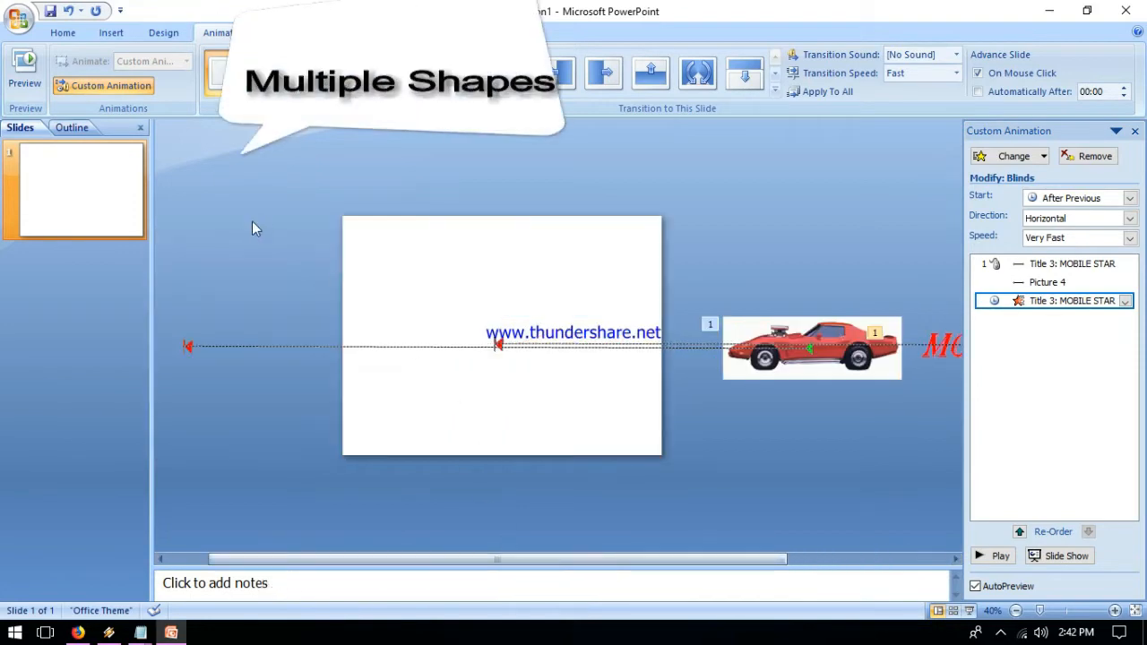
{"action": "left_click", "coordinate": [108, 34]}
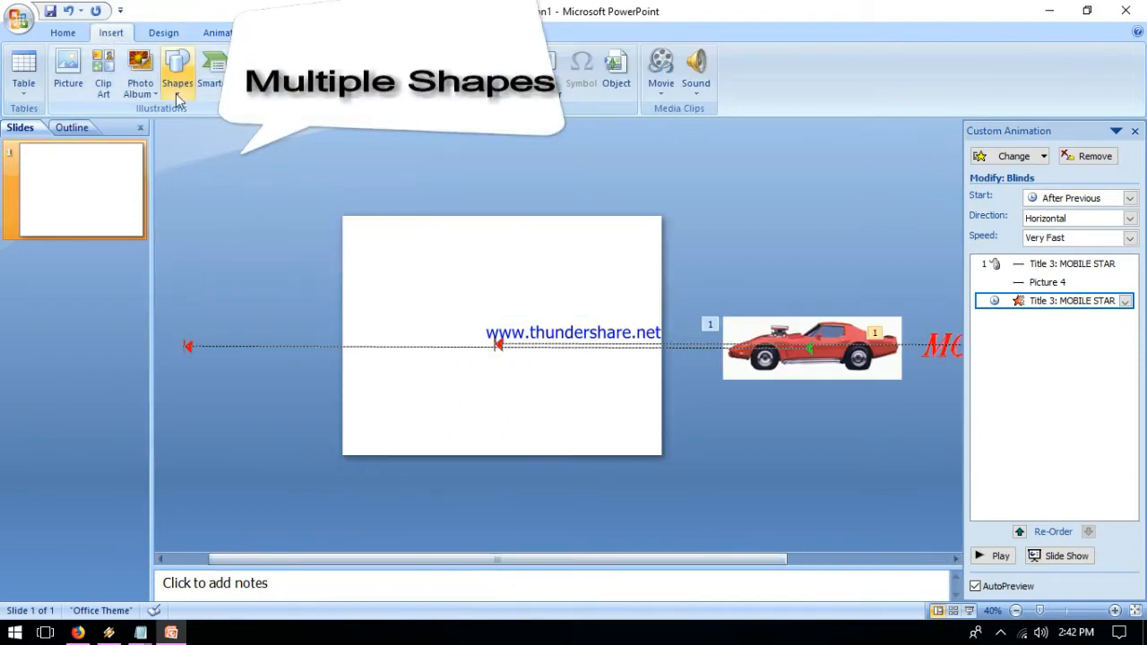
{"action": "left_click", "coordinate": [178, 90]}
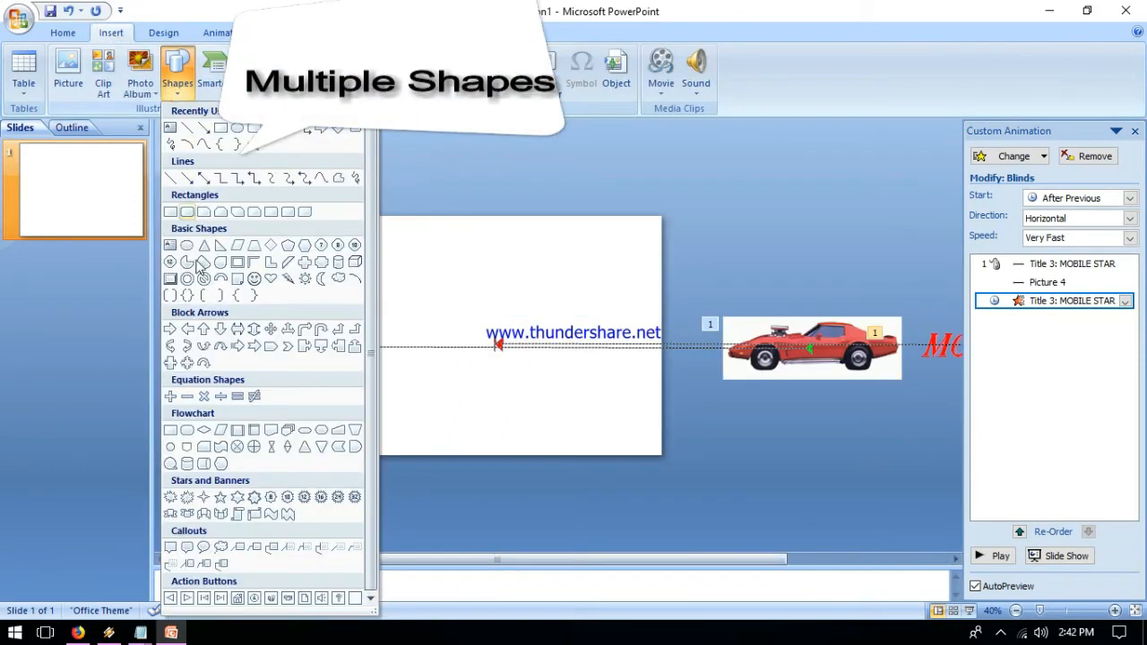
{"action": "left_click", "coordinate": [186, 498]}
{"action": "left_click_drag", "start_coordinate": [364, 261], "coordinate": [680, 456]}
- Move and resize the explosion shape so it fits inside the slide's edges
{"action": "left_click_drag", "start_coordinate": [560, 400], "coordinate": [526, 371]}
{"action": "left_click_drag", "start_coordinate": [647, 426], "coordinate": [651, 445]}
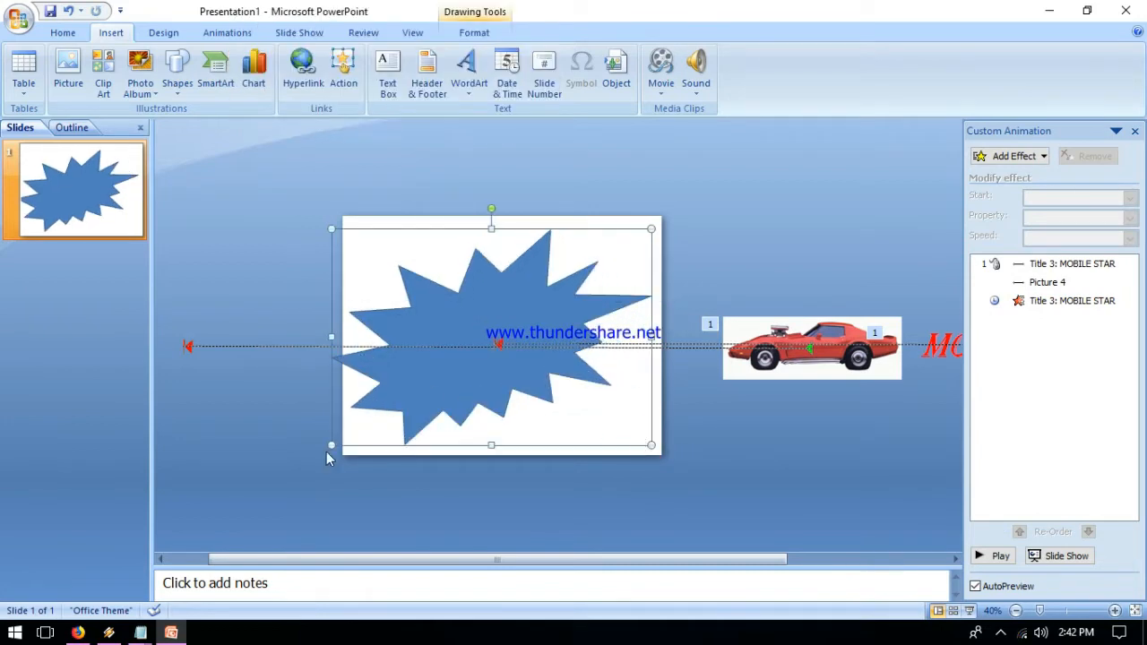
{"action": "left_click_drag", "start_coordinate": [332, 445], "coordinate": [356, 444]}
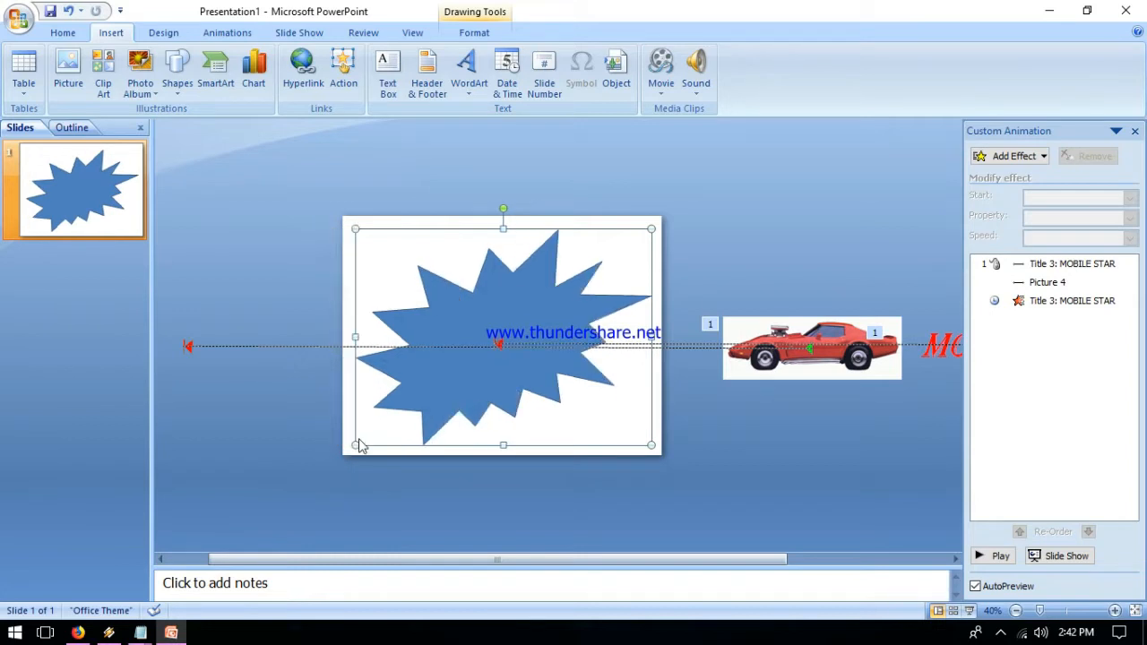
{"action": "left_click", "coordinate": [1001, 633]}
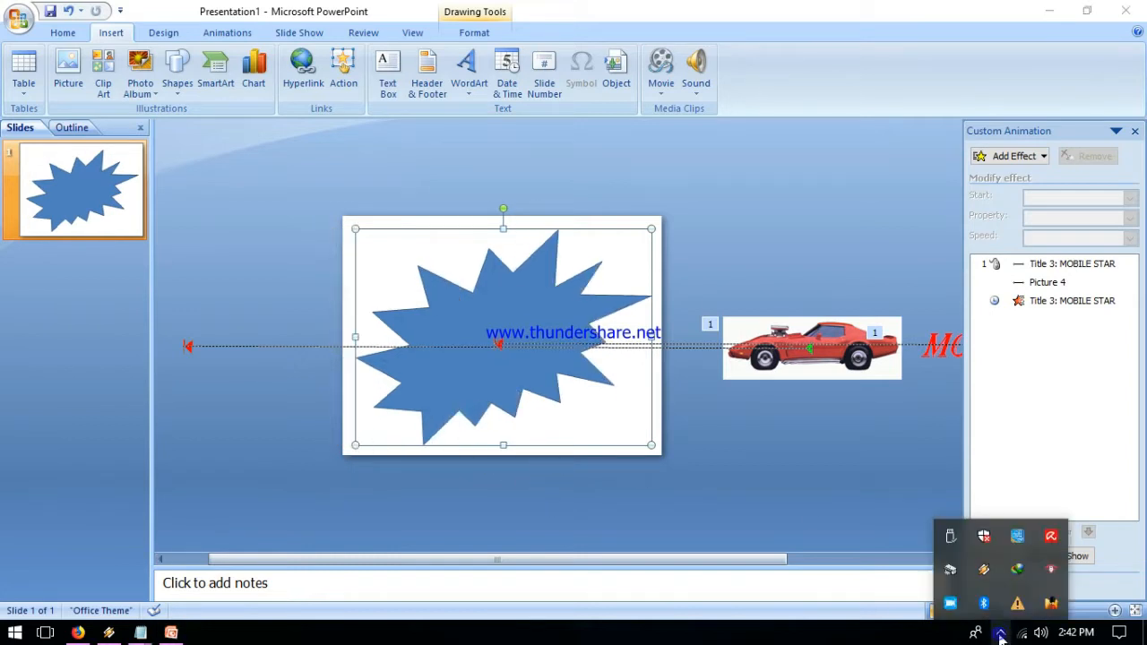
{"action": "right_click", "coordinate": [950, 604]}
{"action": "left_click", "coordinate": [990, 537]}
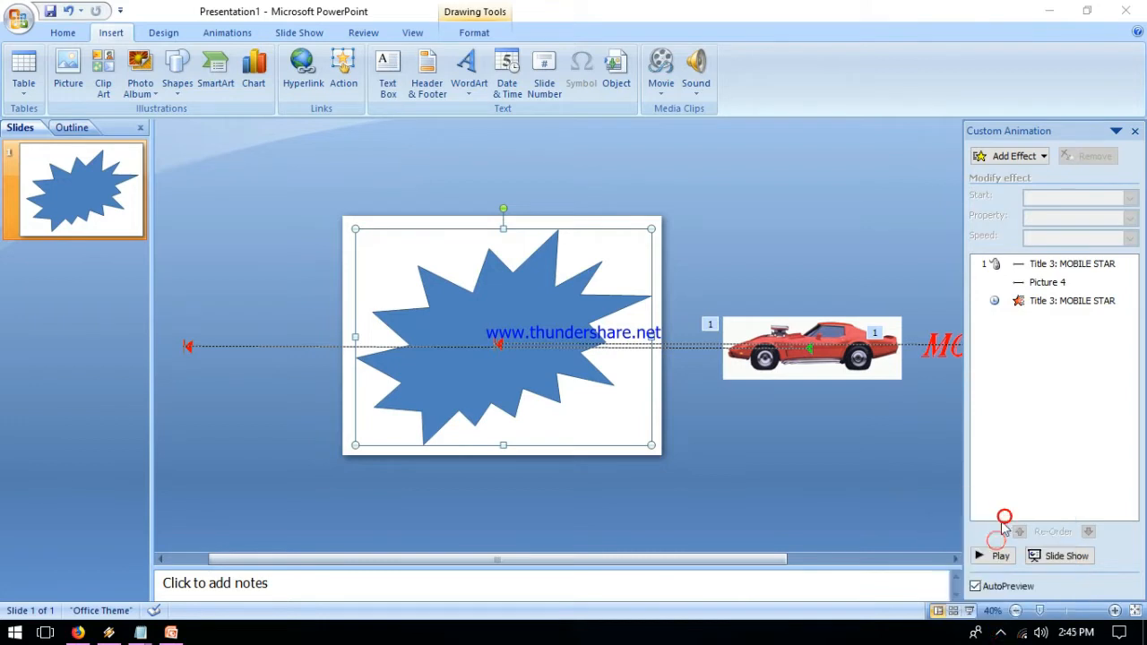
{"action": "left_click", "coordinate": [998, 633]}
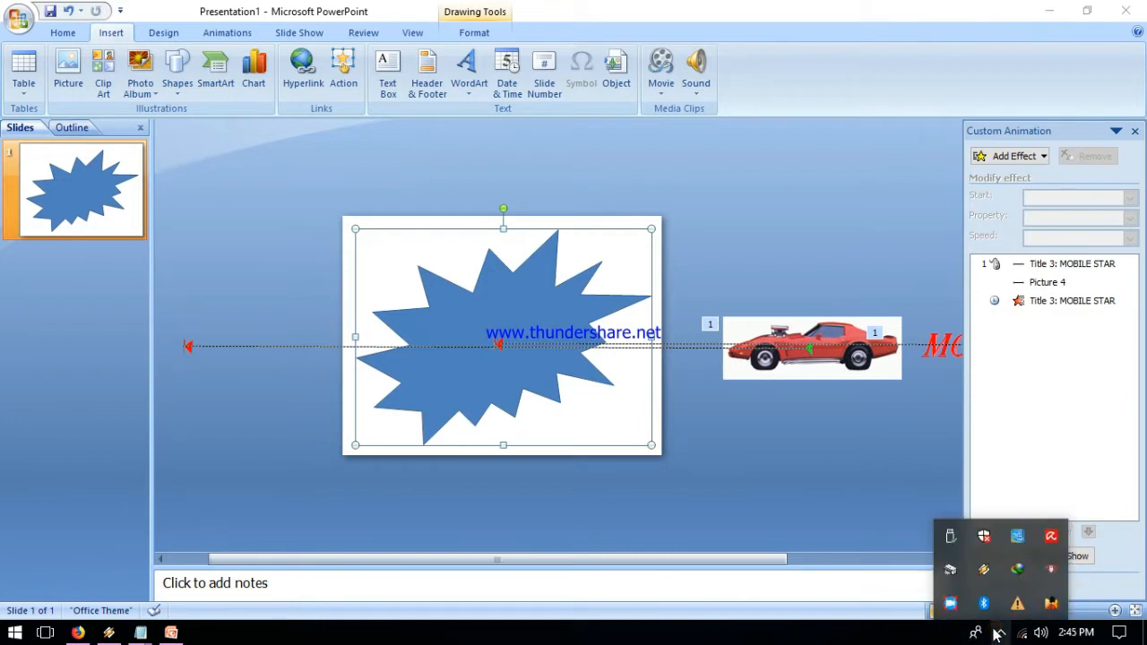
{"action": "left_click", "coordinate": [508, 383]}
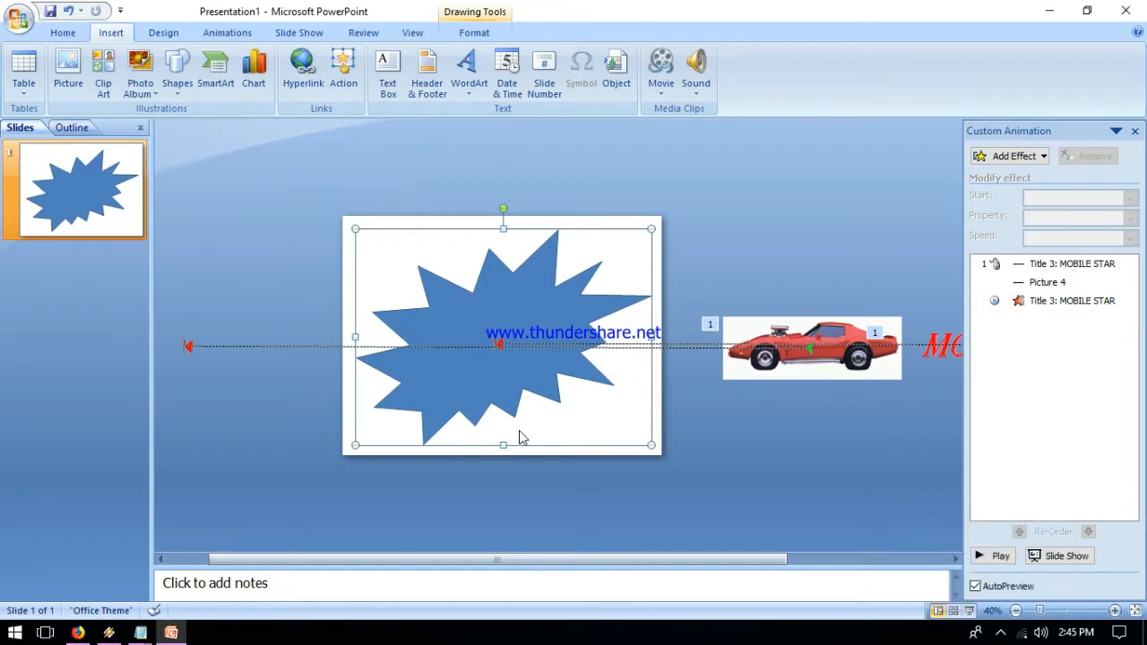
- Add a Grow & Turn entrance effect to the explosion shape and set it to start After Previous
{"action": "left_click", "coordinate": [525, 439]}
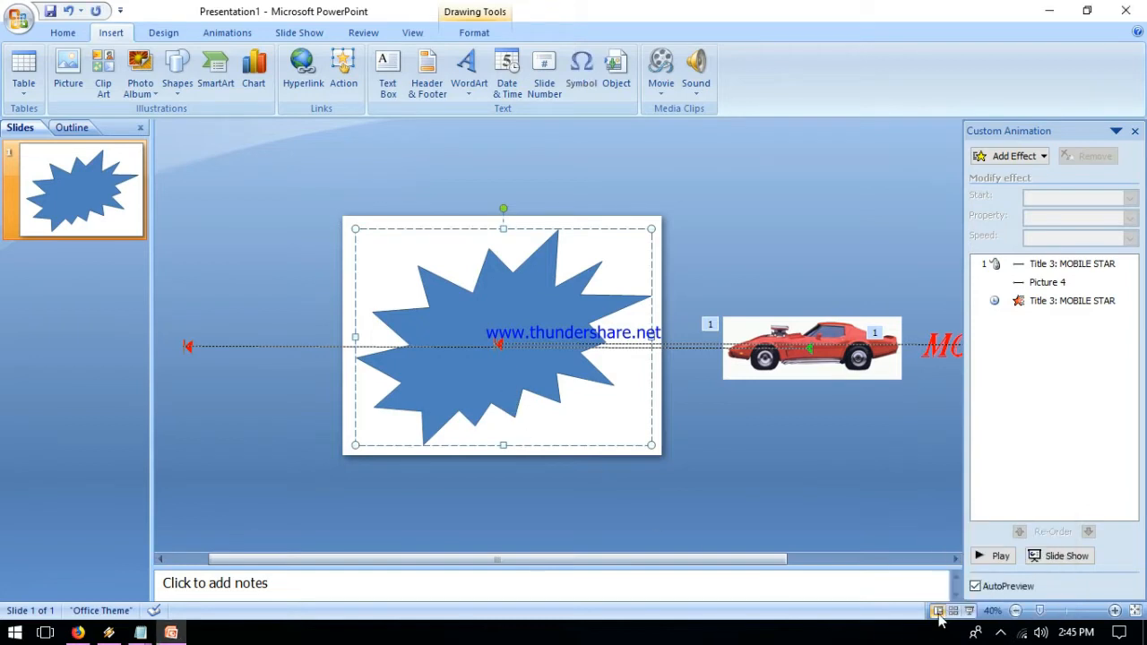
{"action": "left_click", "coordinate": [955, 560]}
{"action": "left_click", "coordinate": [954, 560]}
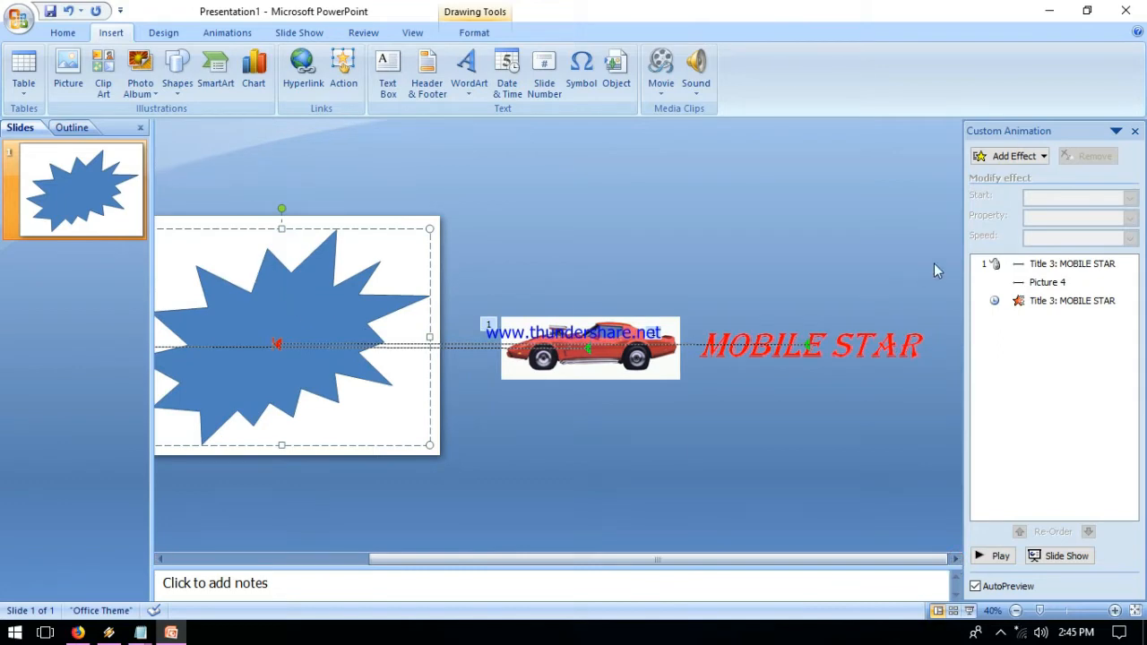
{"action": "left_click", "coordinate": [1043, 157]}
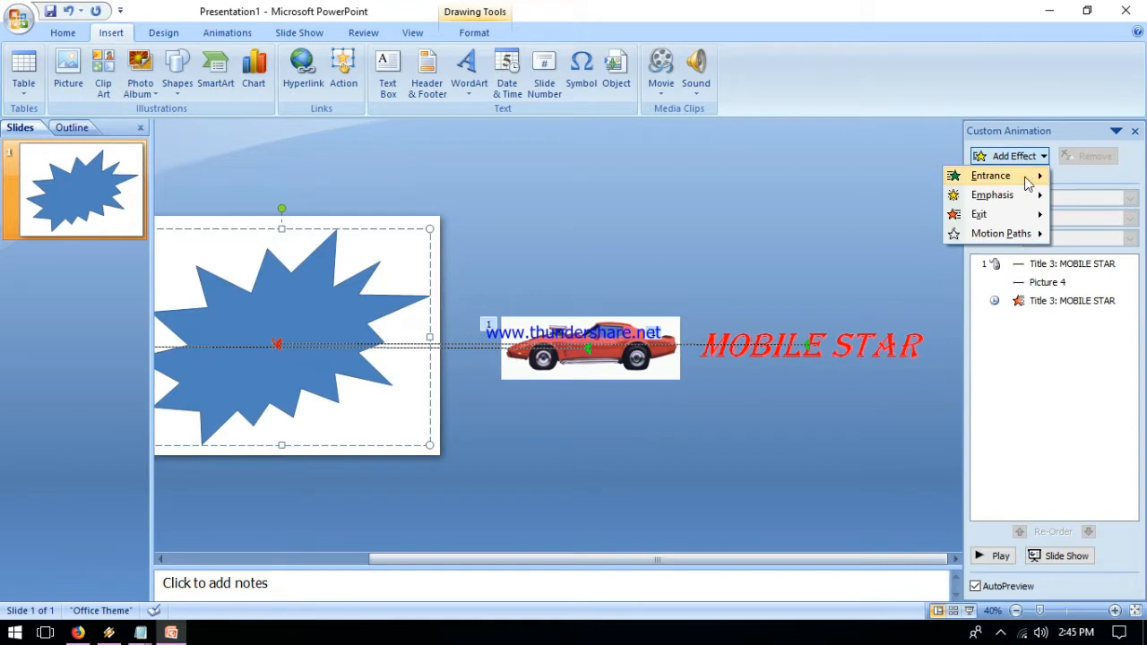
{"action": "mouse_move", "coordinate": [1027, 184]}
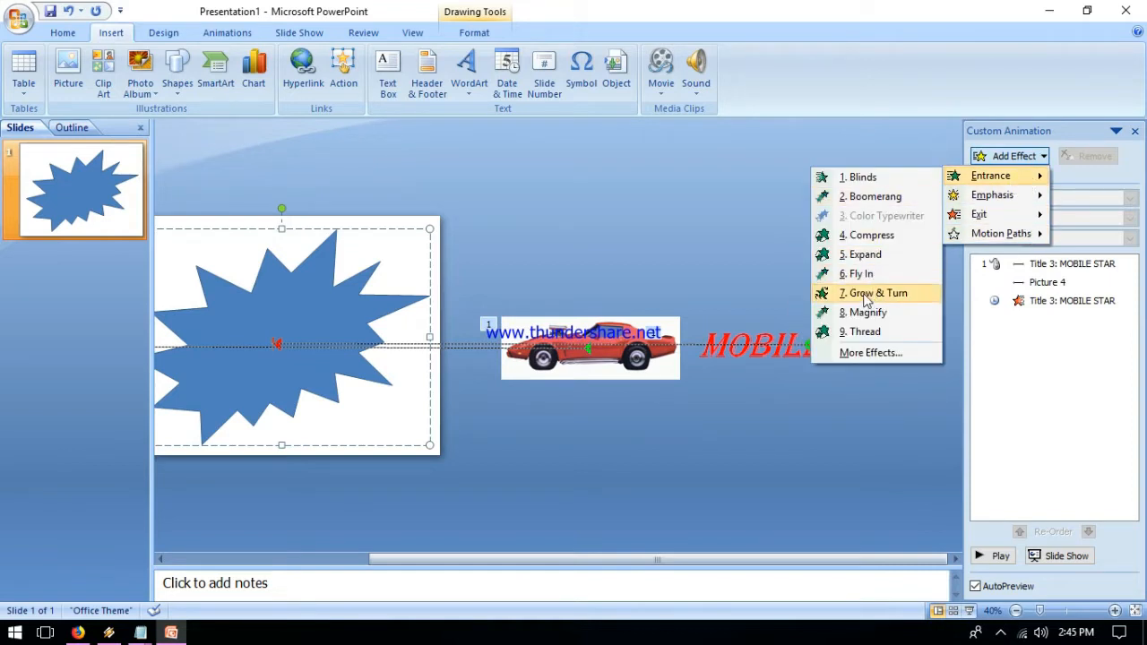
{"action": "left_click", "coordinate": [869, 353]}
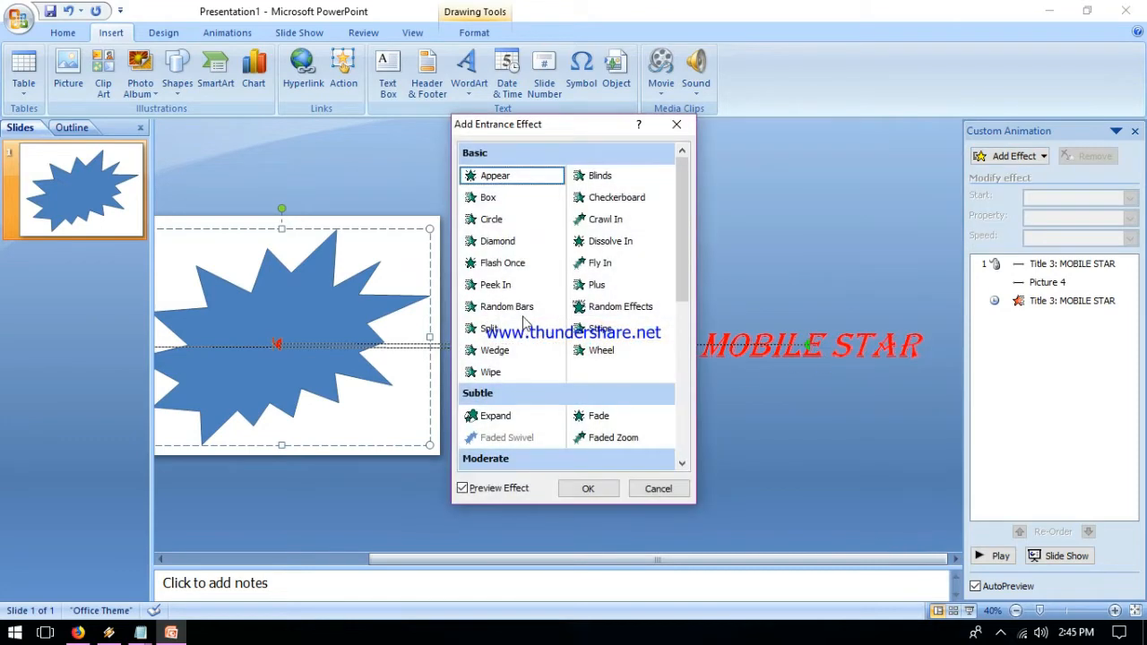
{"action": "scroll", "coordinate": [526, 327], "scroll_direction": "down", "scroll_amount": 2}
{"action": "left_click", "coordinate": [511, 419]}
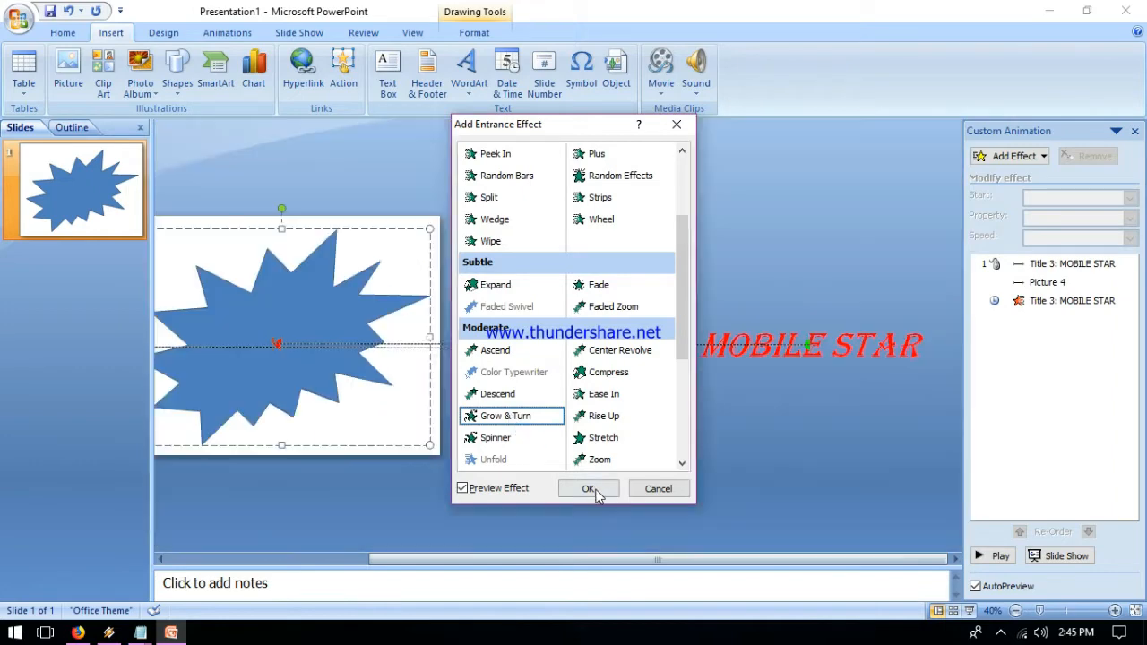
{"action": "left_click", "coordinate": [591, 489]}
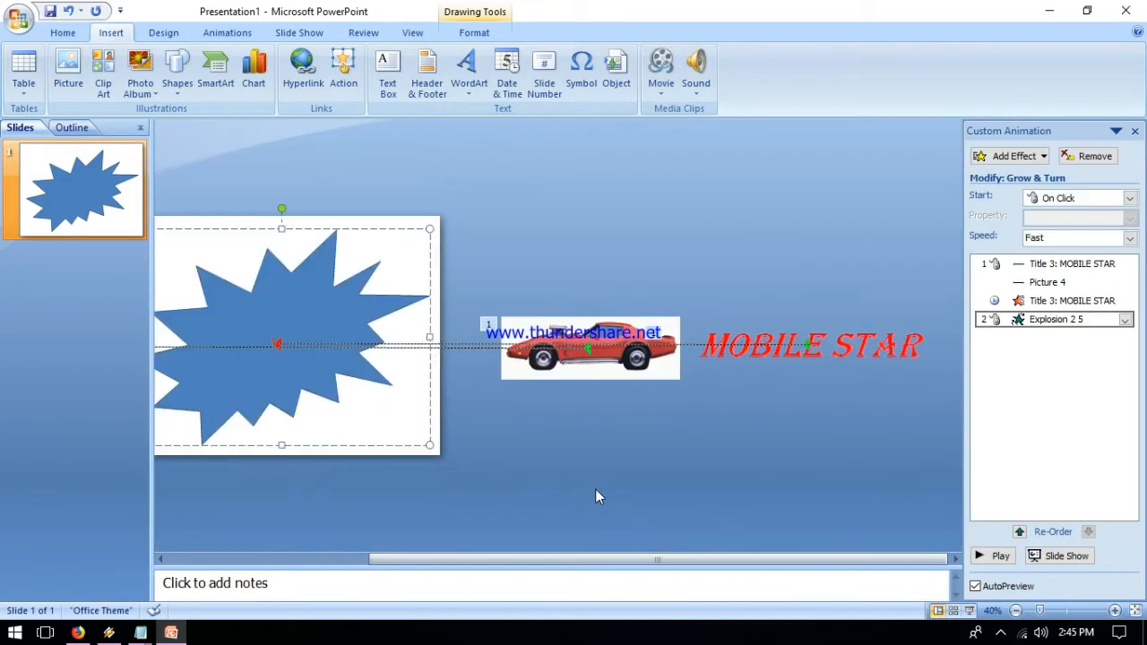
{"action": "left_click", "coordinate": [1125, 321]}
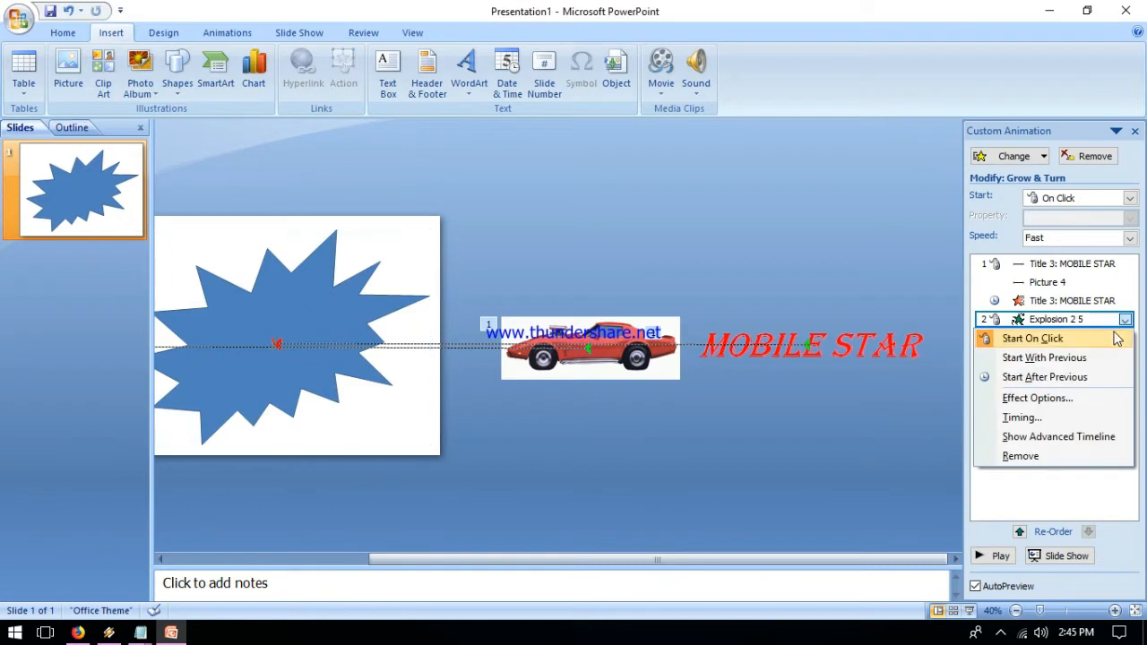
{"action": "left_click", "coordinate": [1047, 380]}
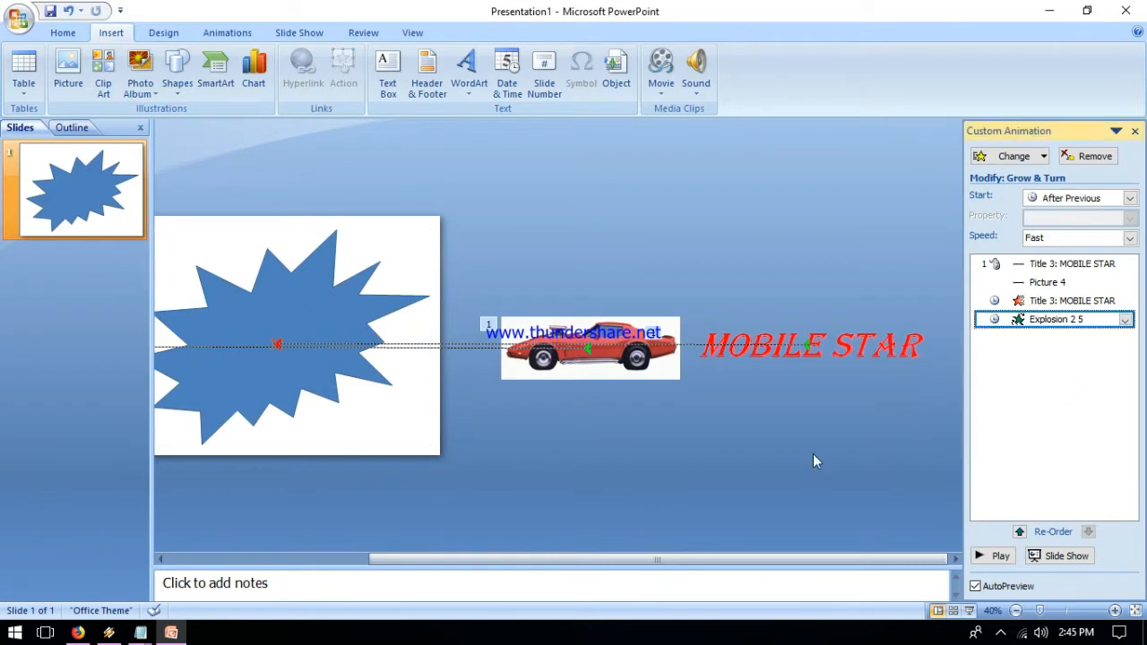
- Copy the MOBILE STAR title onto the explosion shape, then widen and place the copy in the shape's upper part
{"action": "left_click", "coordinate": [830, 342]}
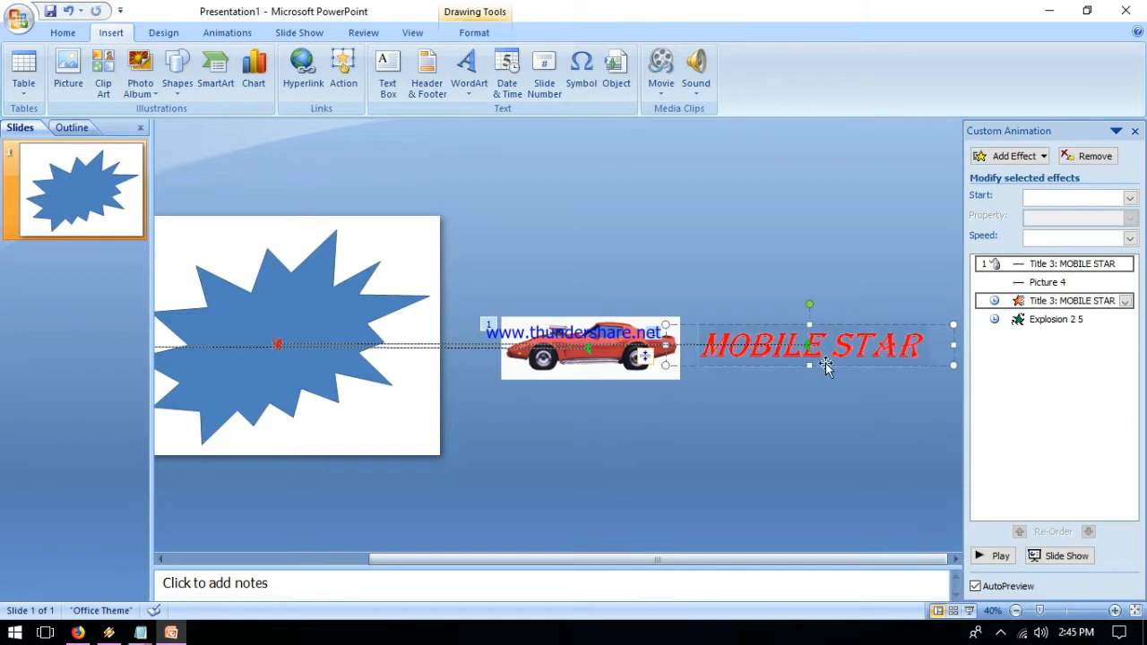
{"action": "left_click", "coordinate": [357, 425]}
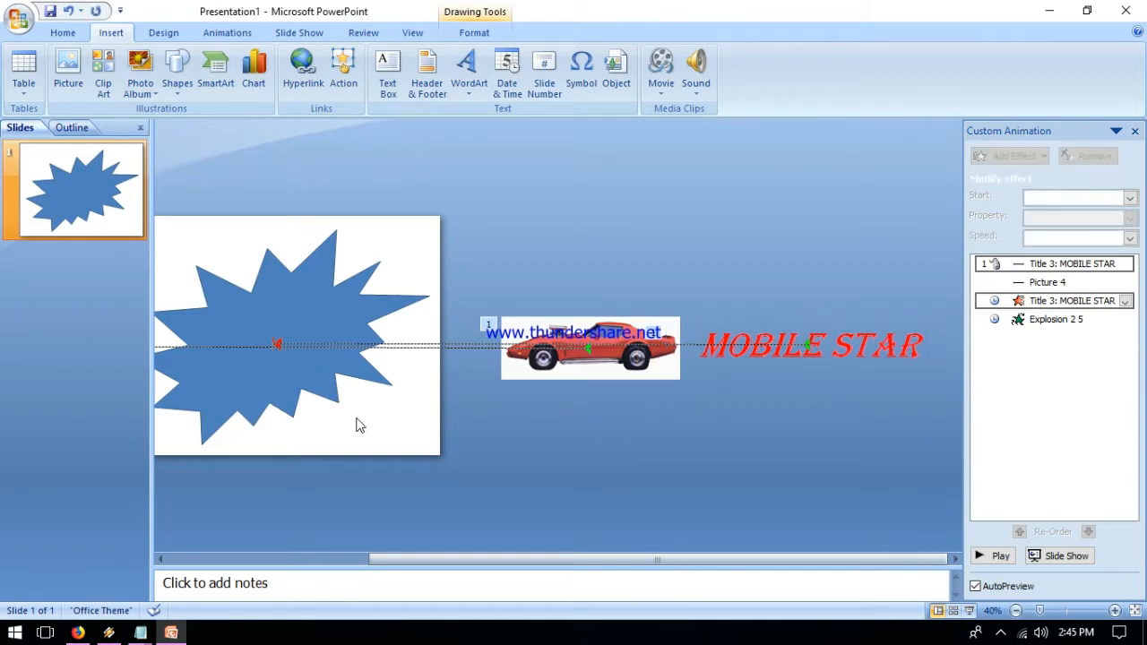
{"action": "key", "text": "ctrl+v"}
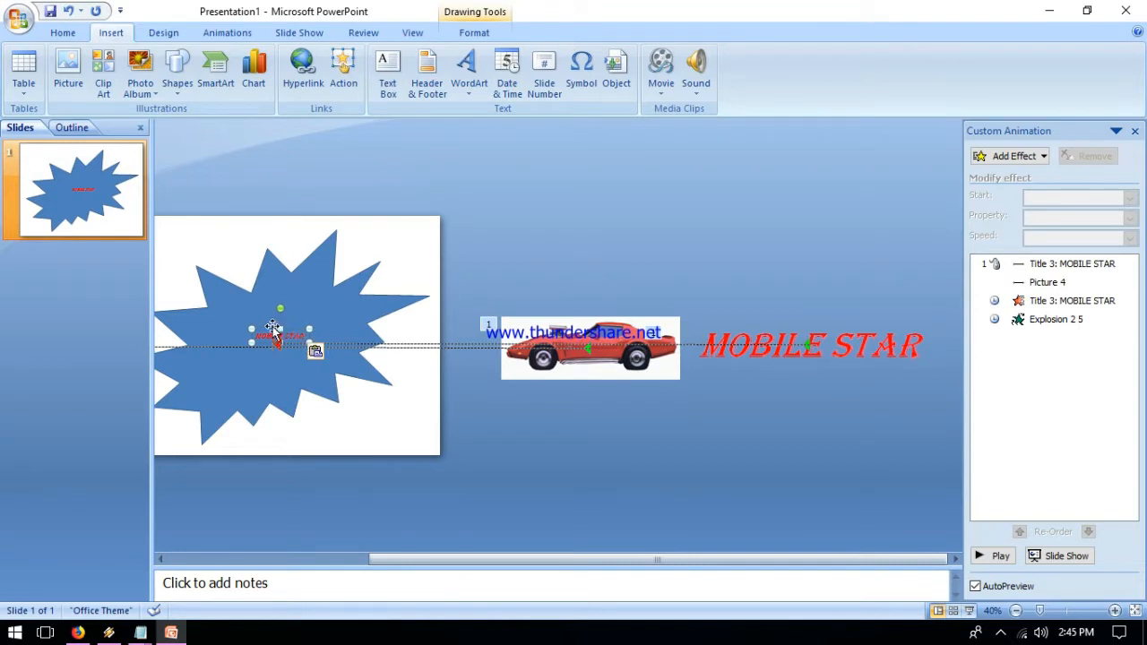
{"action": "left_click_drag", "start_coordinate": [279, 340], "coordinate": [333, 368]}
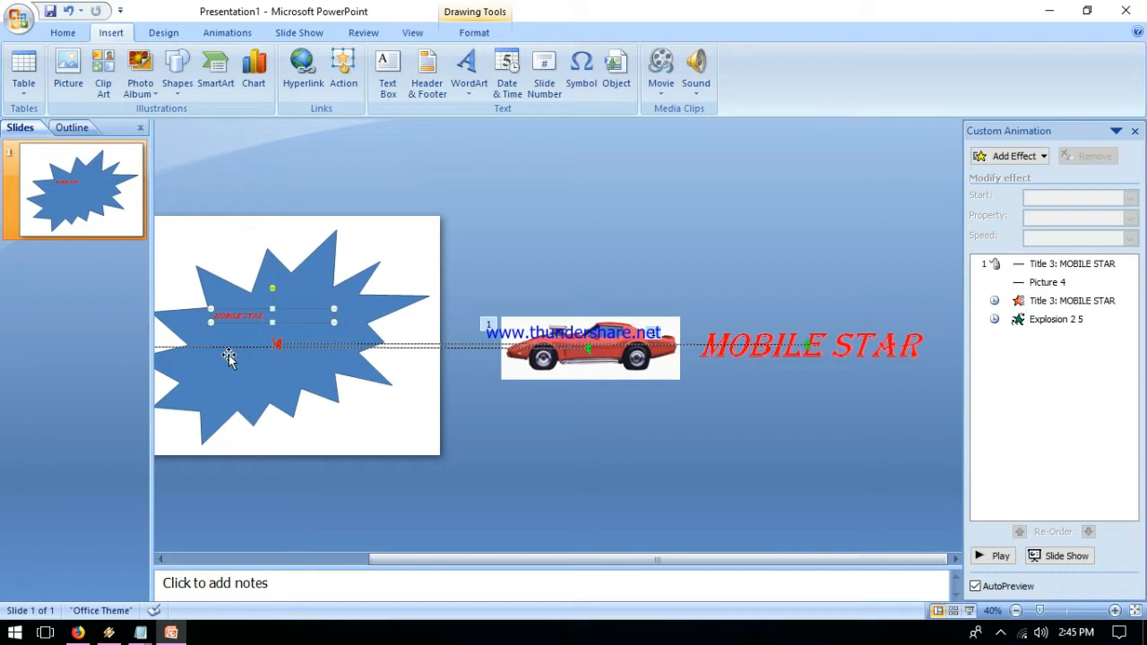
- Clear the text of the copied title box and set its font to Arial Black
{"action": "key", "text": "ctrl+z"}
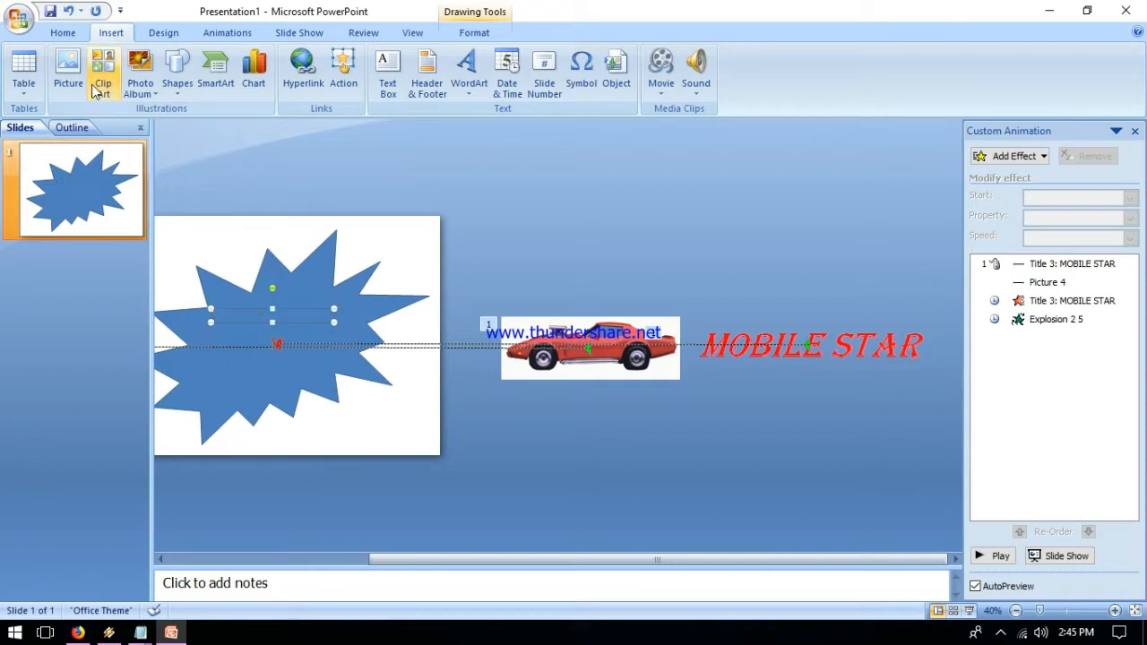
{"action": "left_click", "coordinate": [61, 33]}
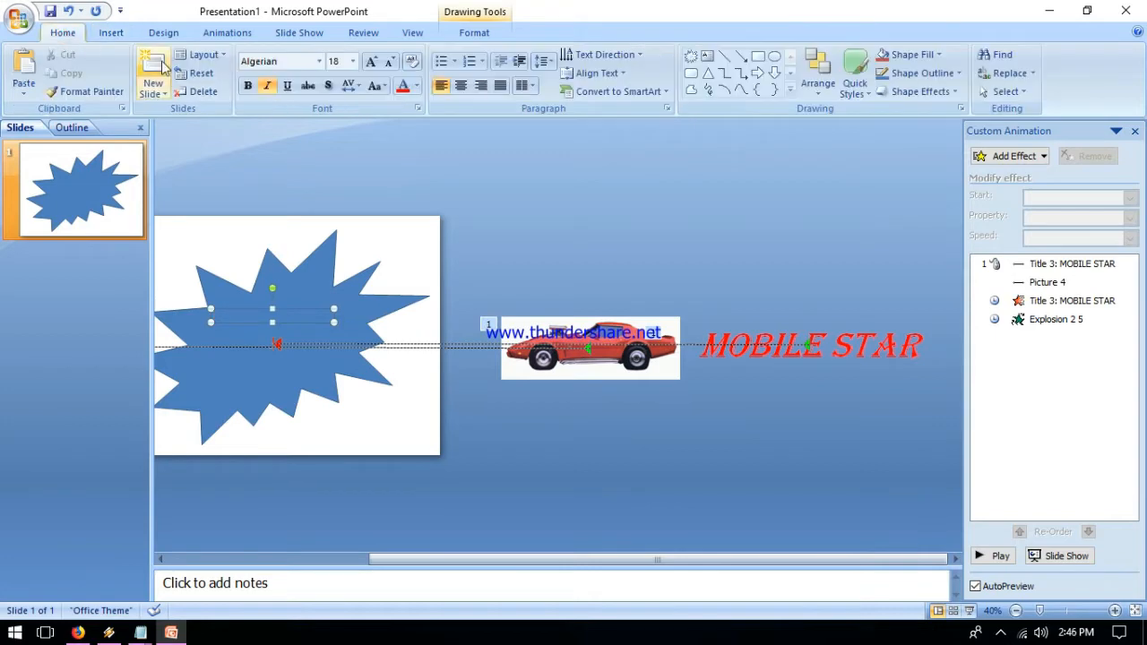
{"action": "left_click", "coordinate": [319, 61]}
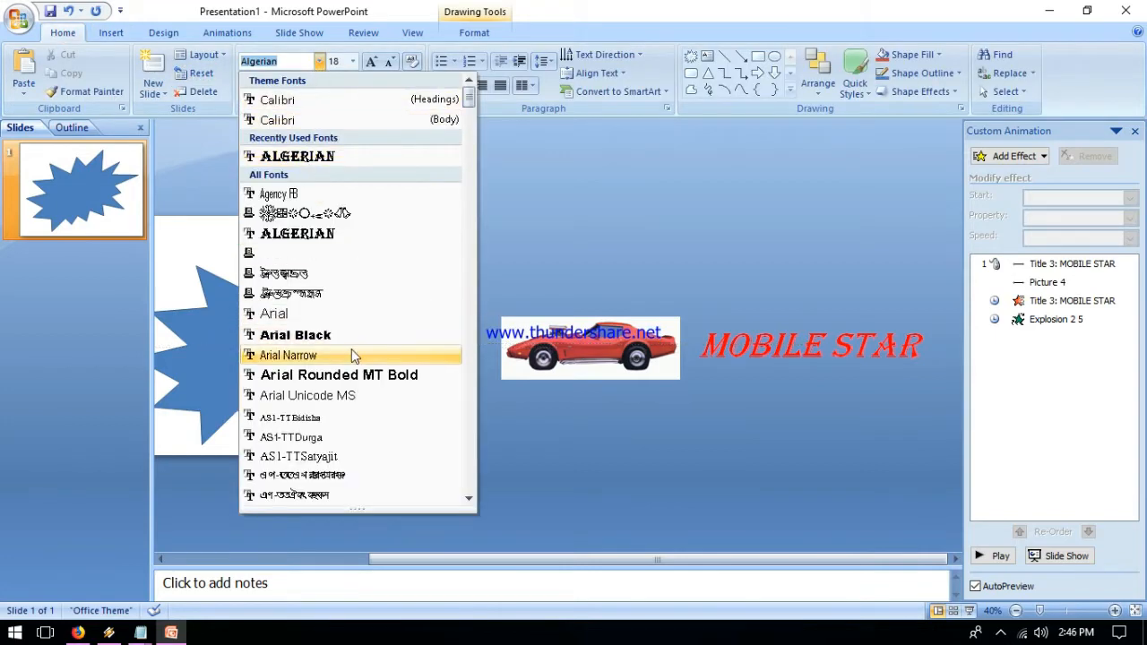
{"action": "left_click", "coordinate": [328, 335]}
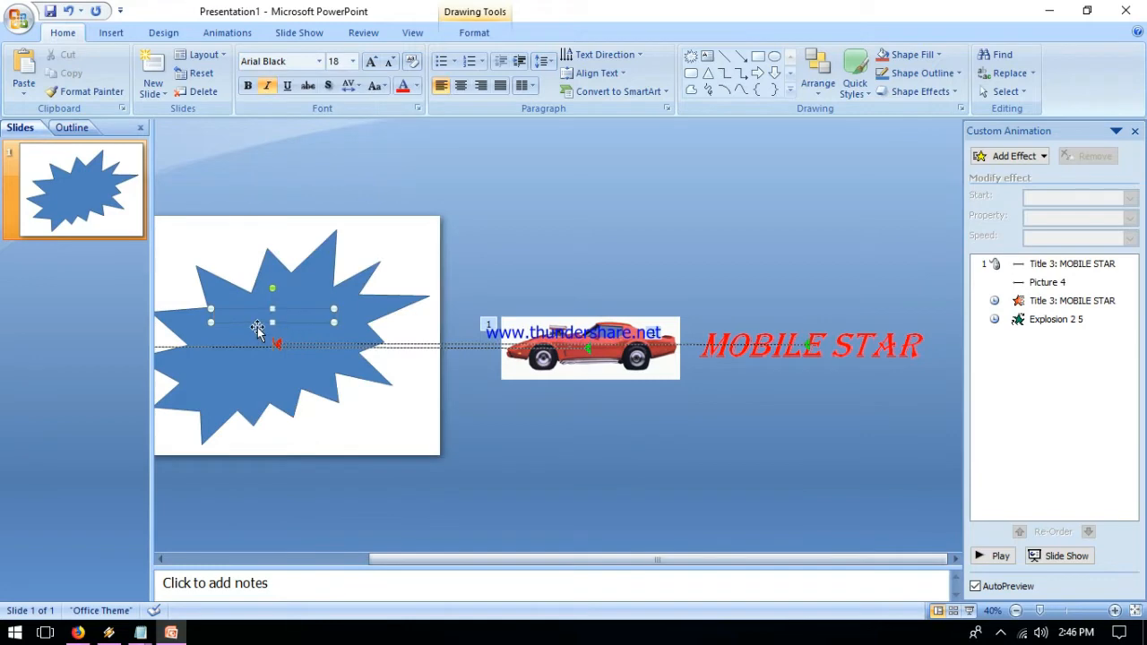
- Enter "All types of new Mobile and smart phone and Mobile Repa" in the text box on the explosion shape
{"action": "type", "text": "s"}
{"action": "type", "text": "d"}
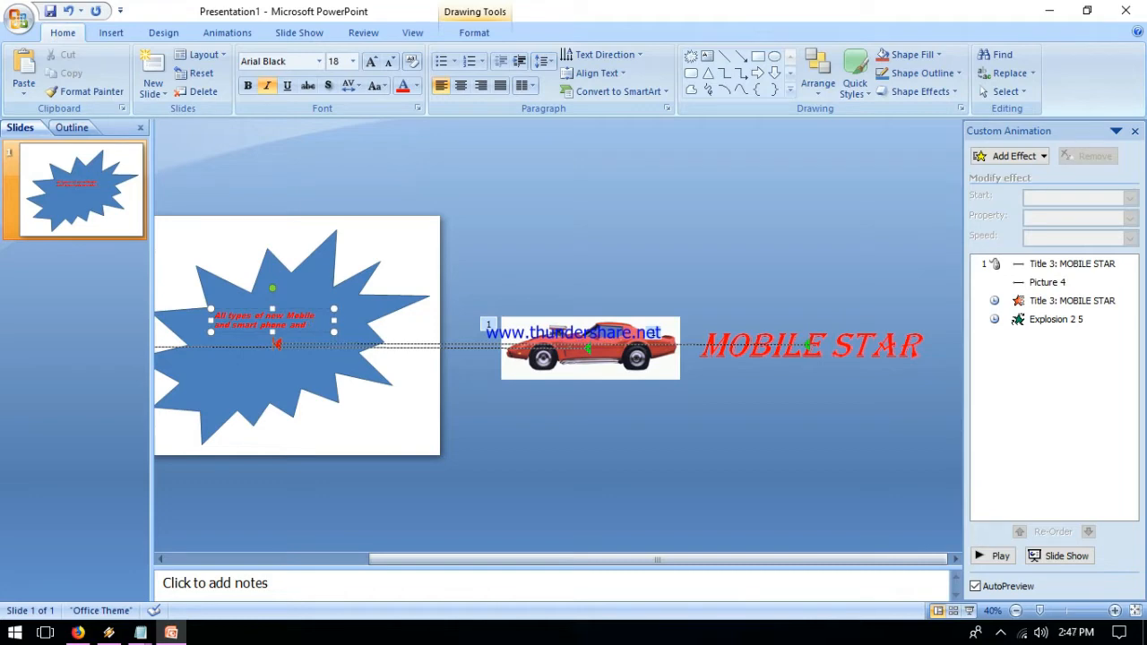
{"action": "type", "text": "MOb"}
{"action": "type", "text": "ile Rs"}
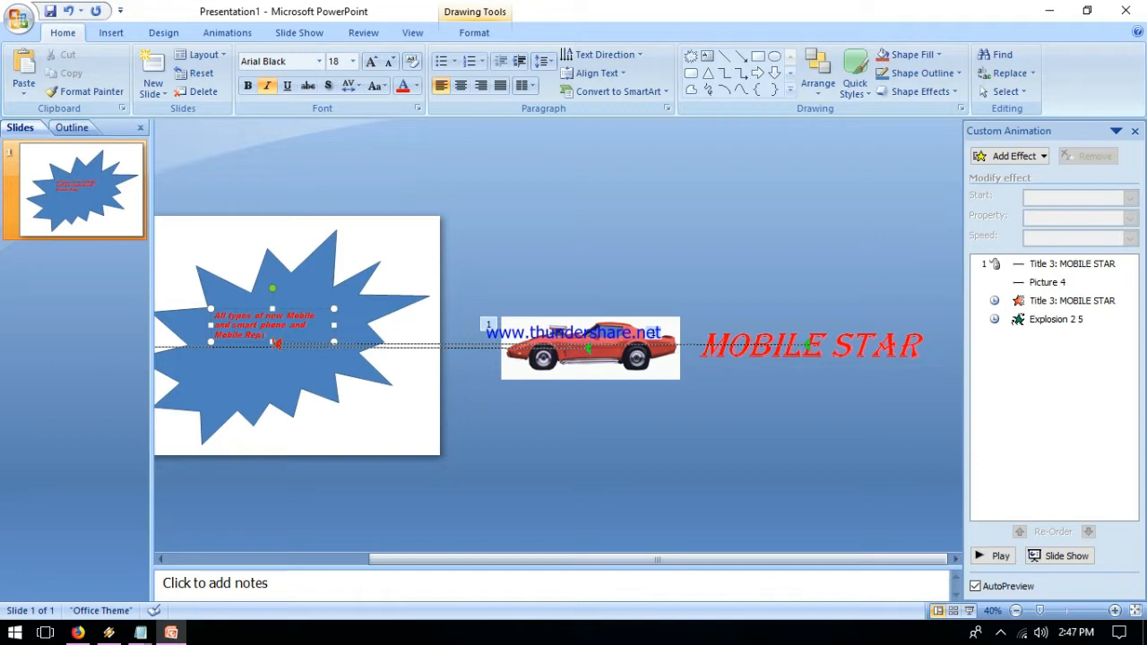